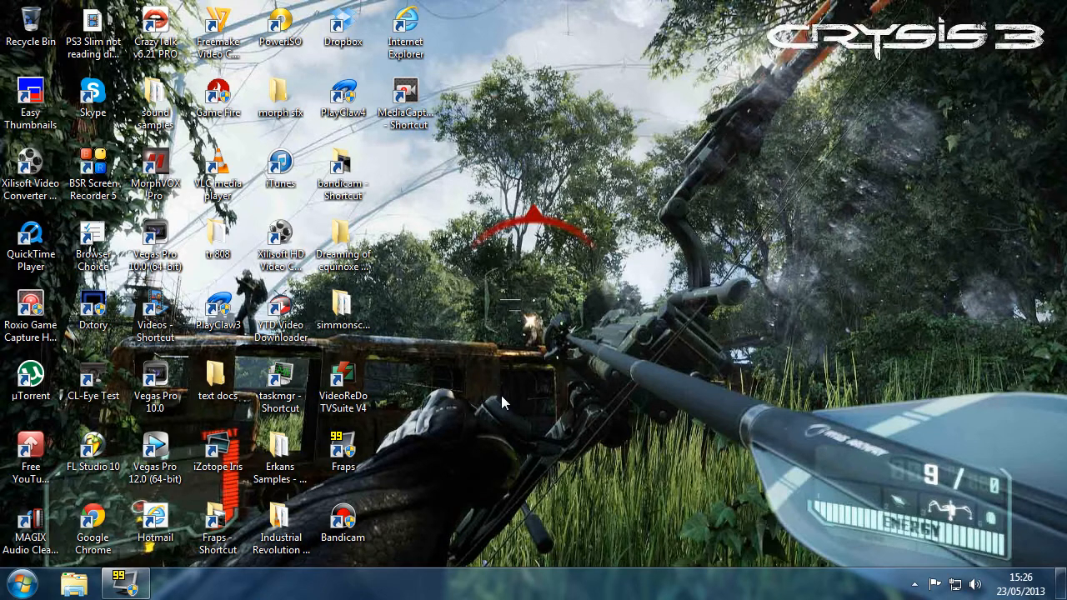
Open the bandicam video folder and check the size and video details of the sudden impact clip
{"action": "double_click", "coordinate": [341, 162]}
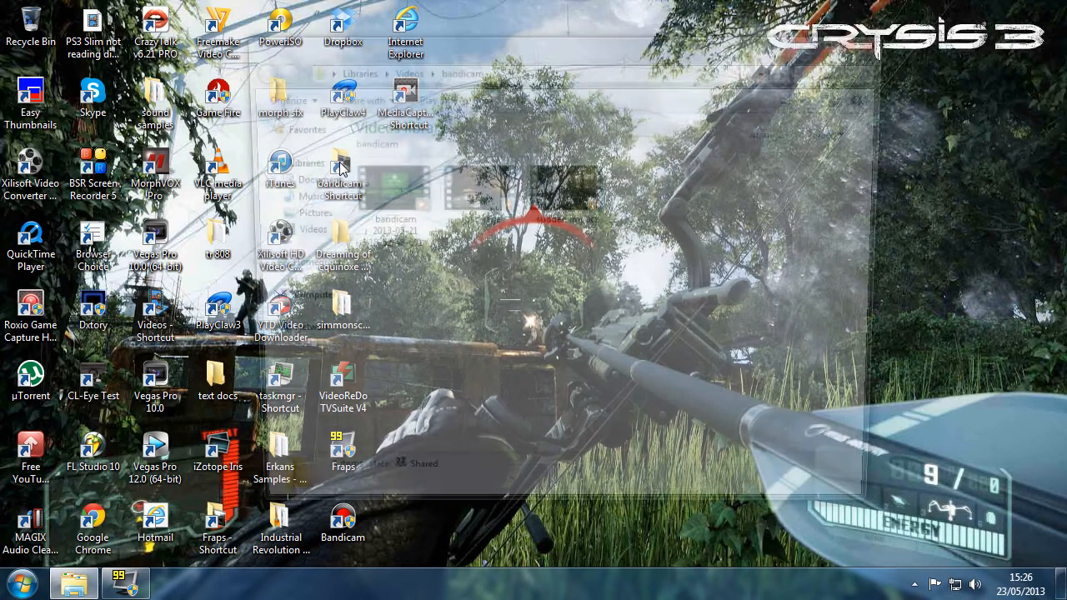
{"action": "mouse_move", "coordinate": [567, 191]}
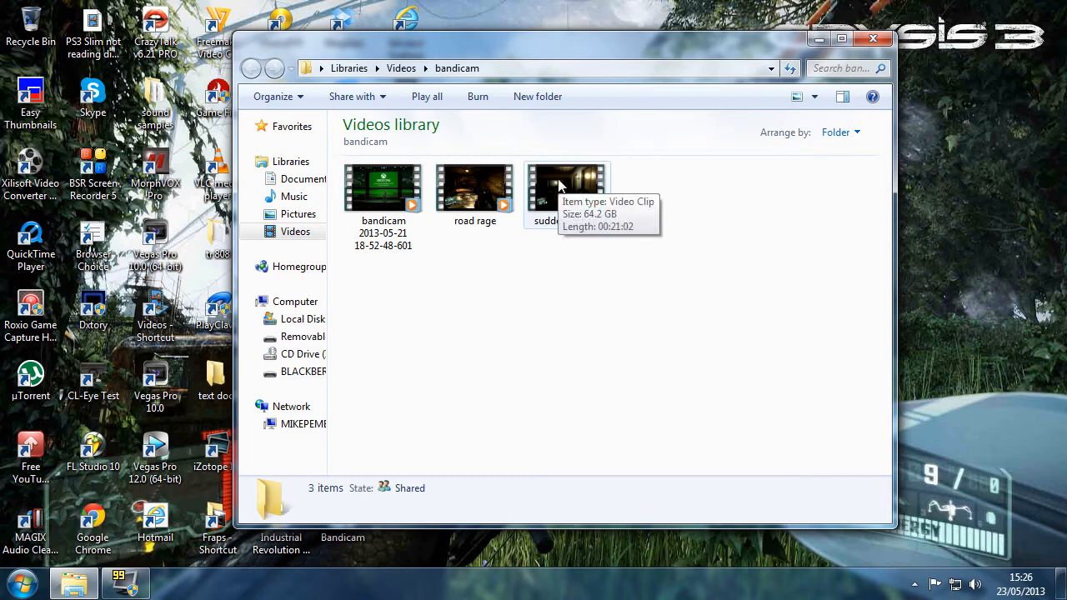
{"action": "right_click", "coordinate": [558, 185]}
{"action": "left_click", "coordinate": [600, 553]}
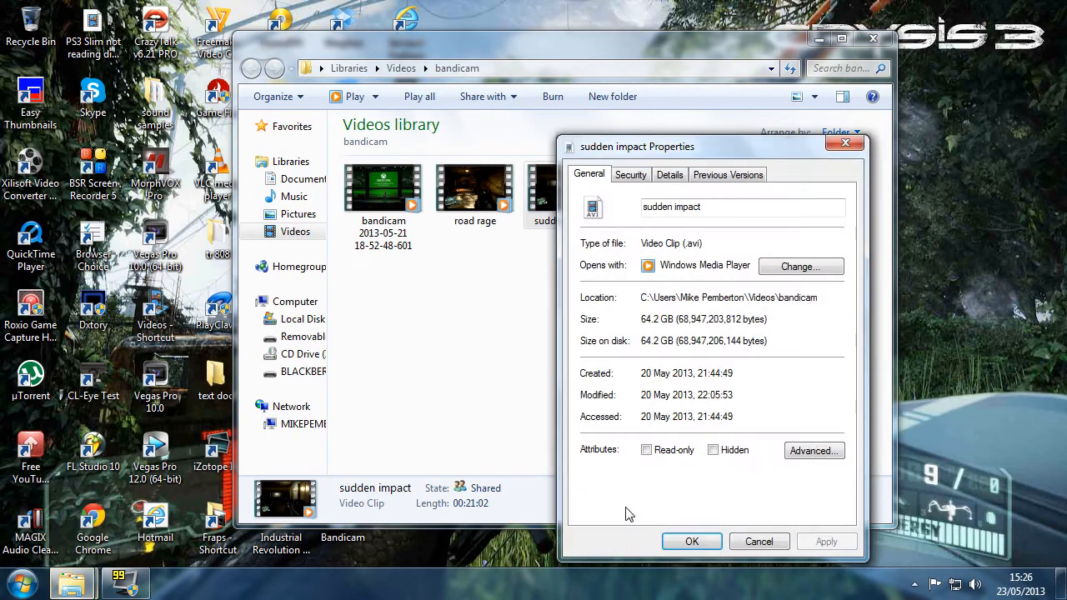
{"action": "left_click", "coordinate": [669, 175]}
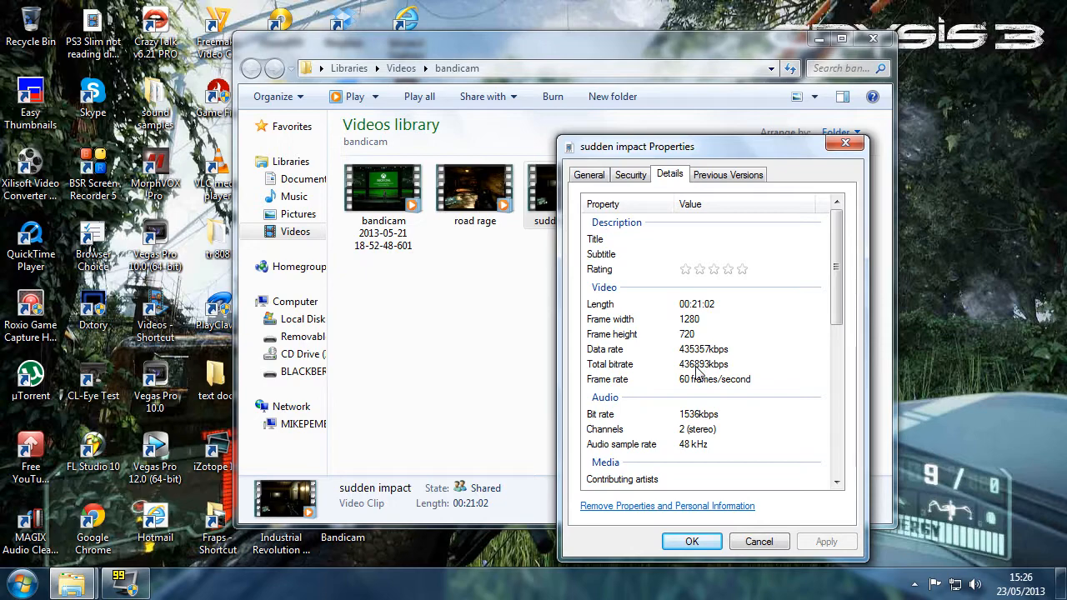
{"action": "left_click", "coordinate": [692, 541]}
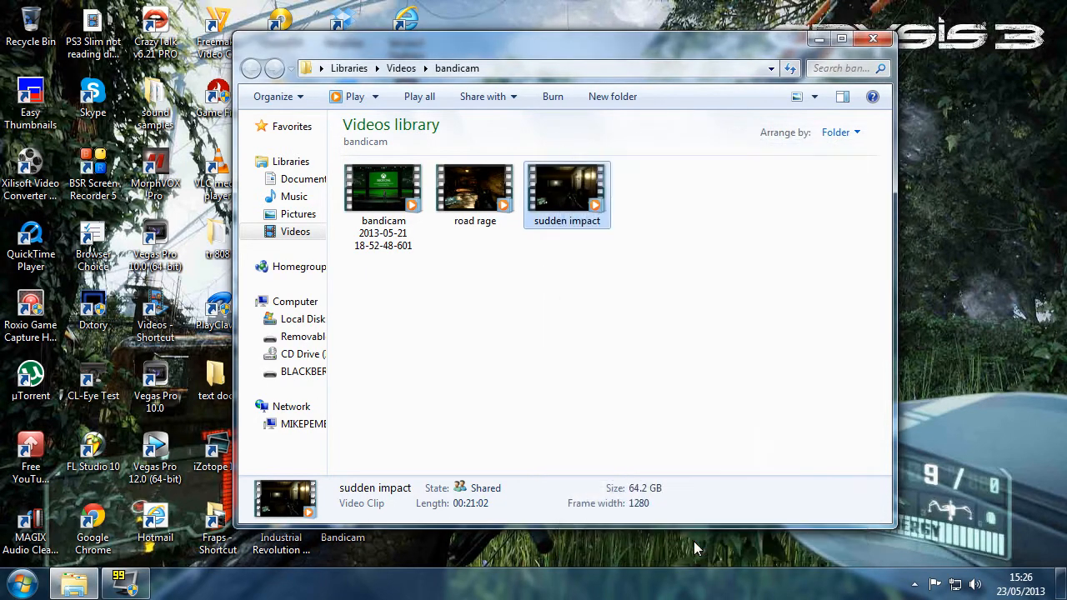
Open the sudden impact clip in Vegas Pro 12 and match the project video settings to the media
{"action": "right_click", "coordinate": [570, 194]}
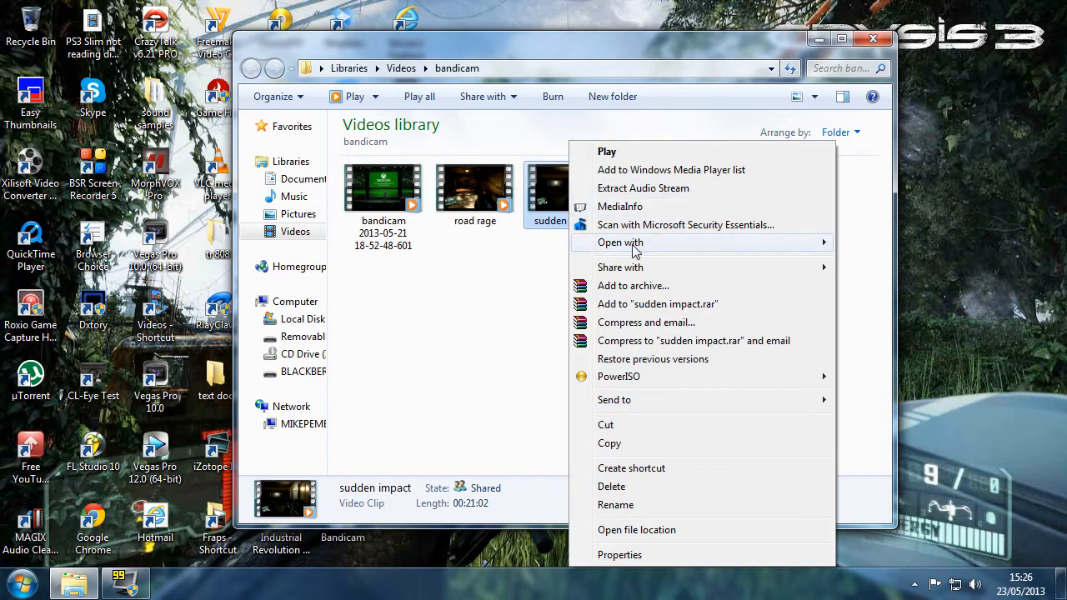
{"action": "mouse_move", "coordinate": [636, 250]}
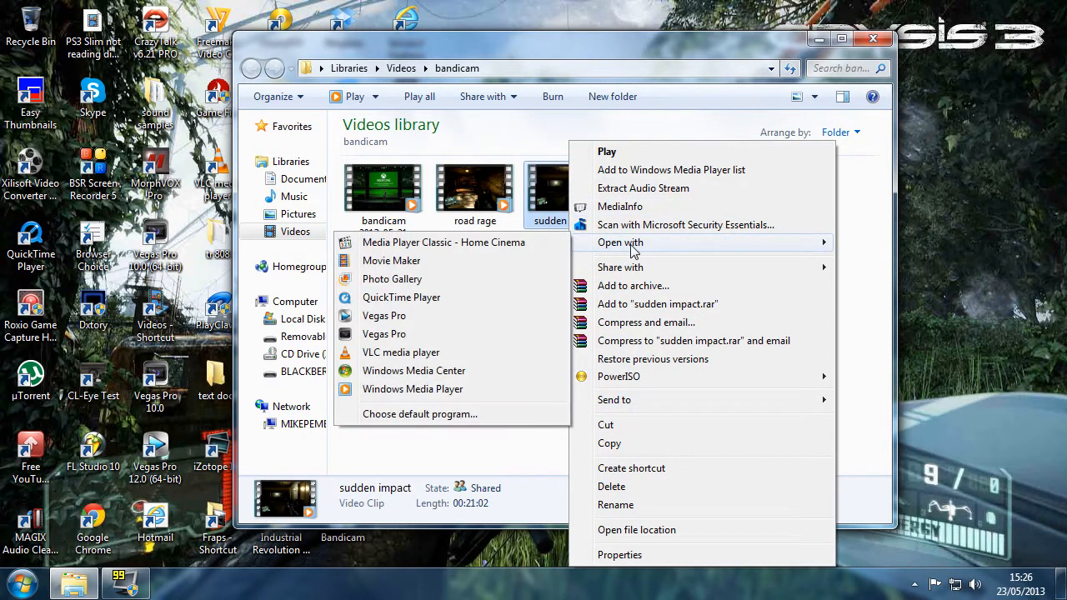
{"action": "left_click", "coordinate": [372, 318]}
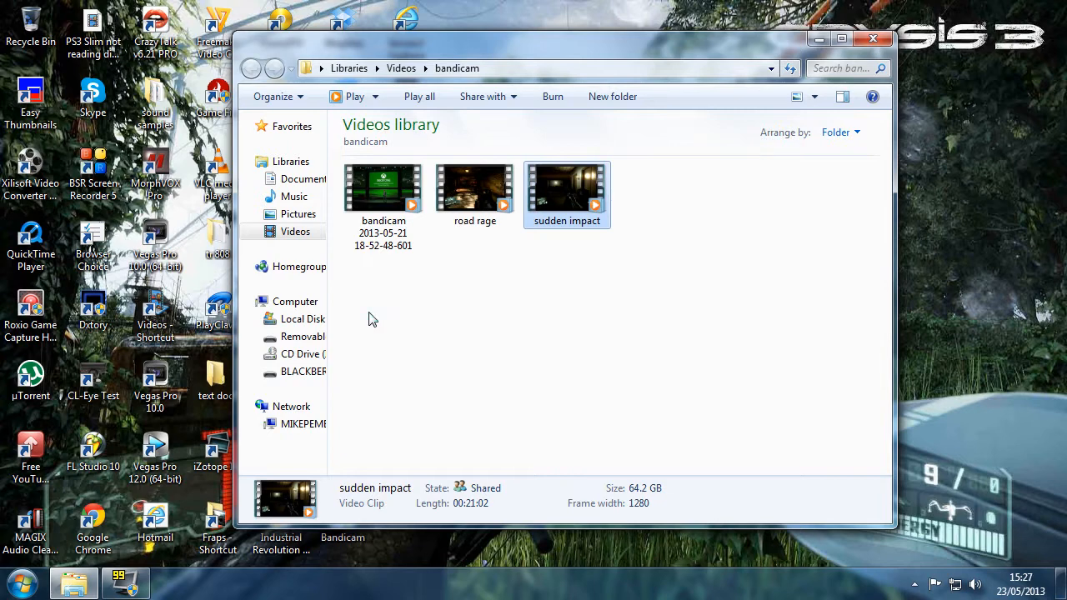
{"action": "left_click", "coordinate": [872, 39]}
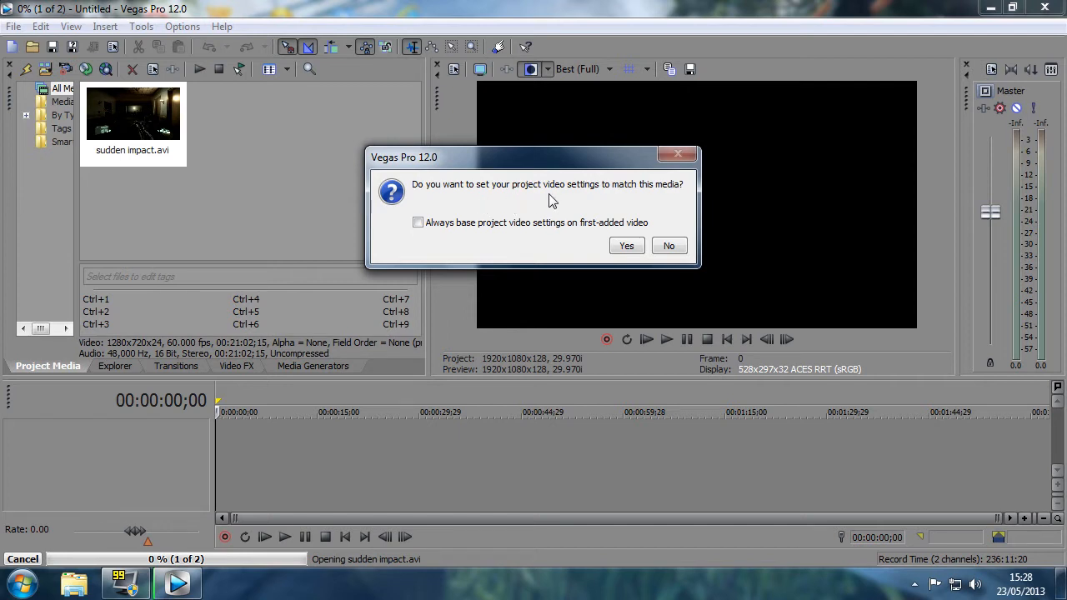
{"action": "left_click", "coordinate": [622, 245]}
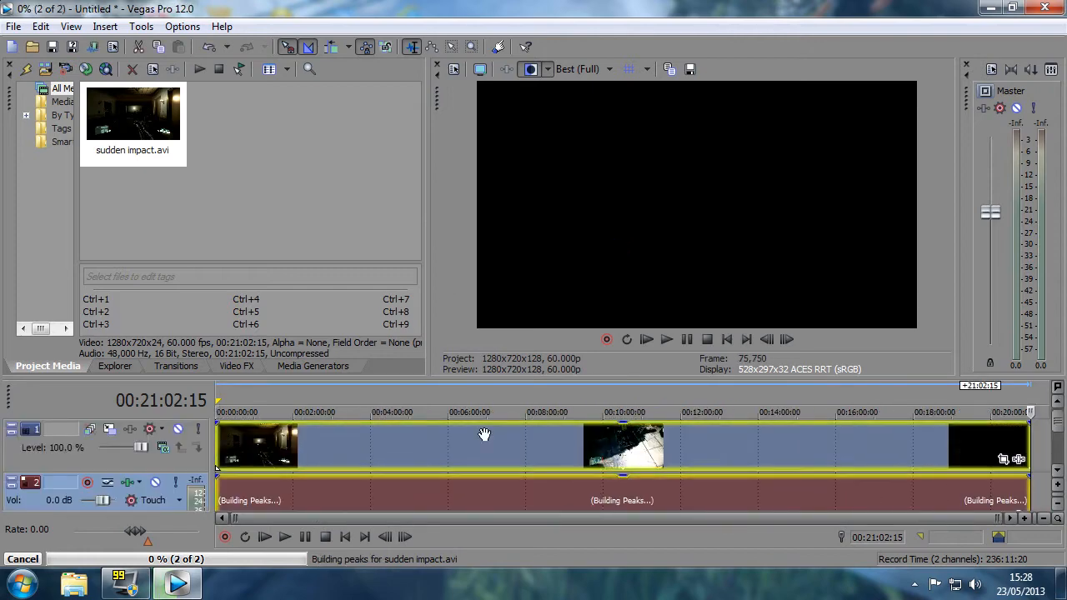
Disable resample in the properties of the sudden impact video event
{"action": "left_click", "coordinate": [403, 442]}
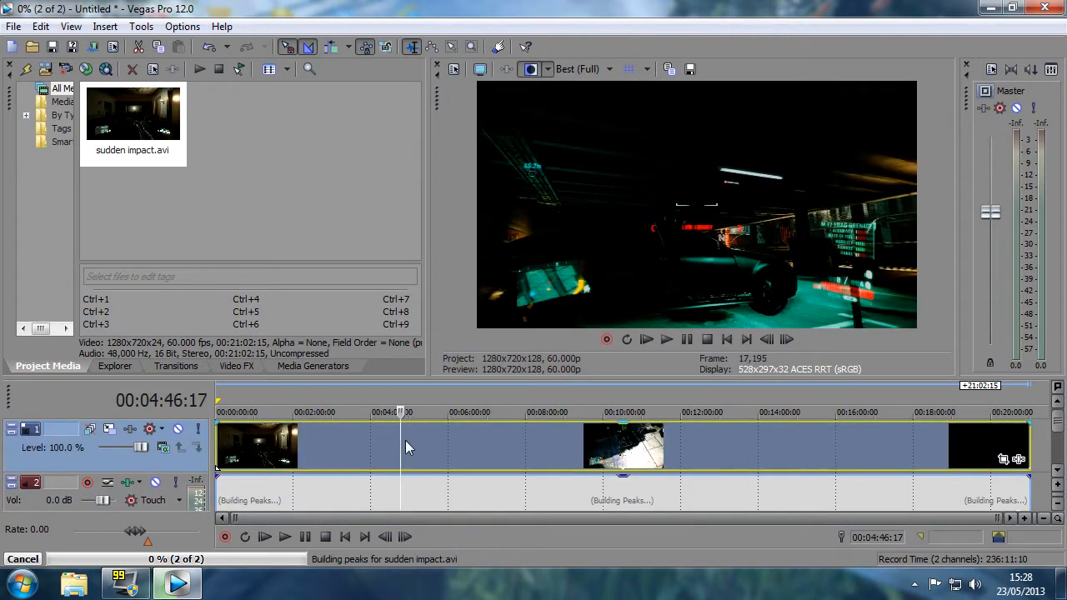
{"action": "right_click", "coordinate": [398, 446]}
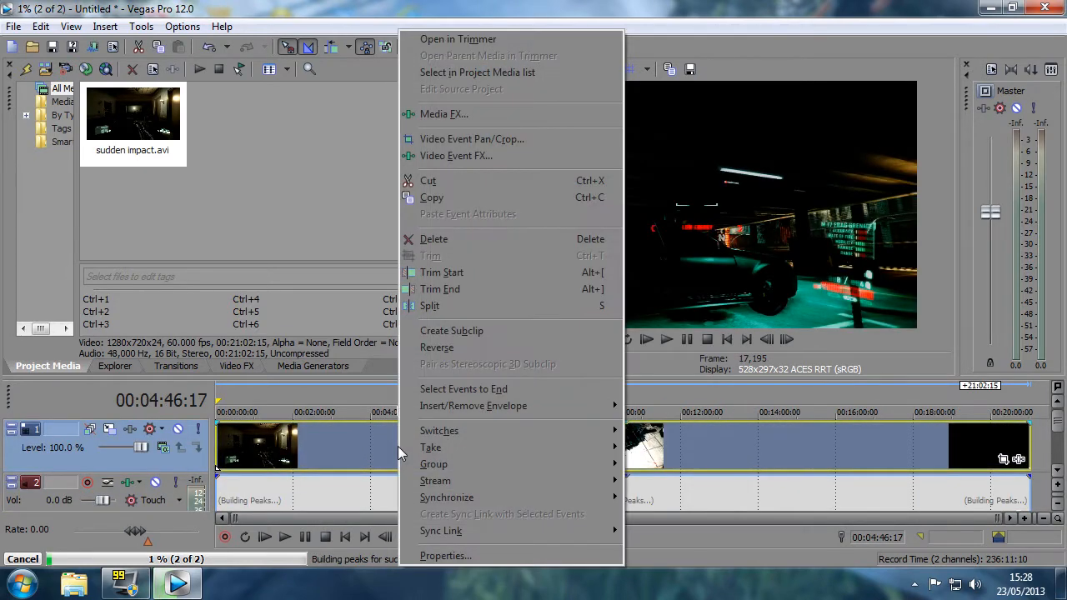
{"action": "left_click", "coordinate": [435, 558]}
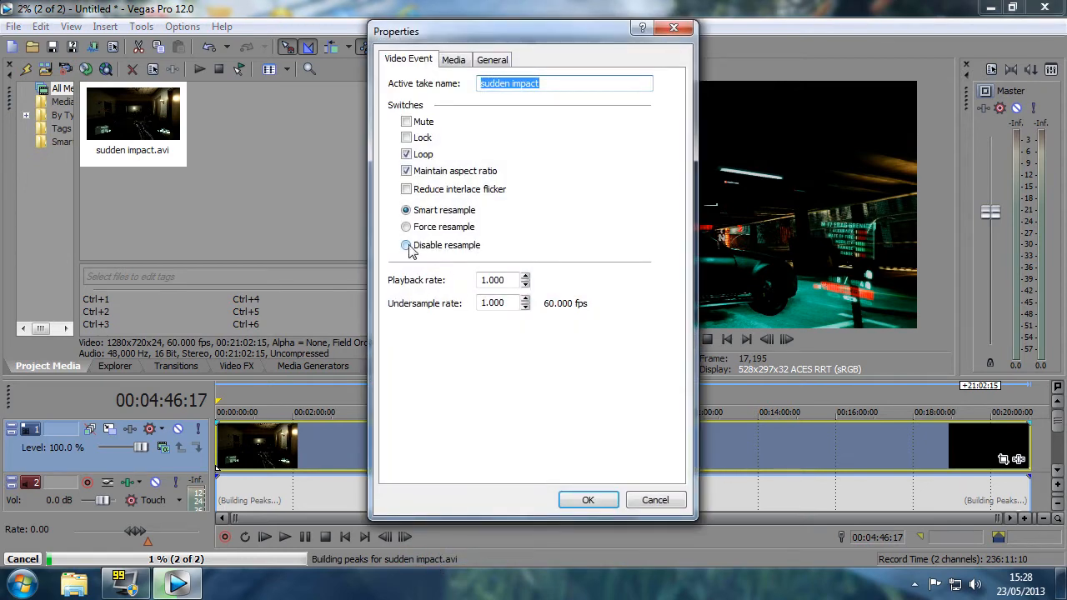
{"action": "left_click", "coordinate": [406, 245]}
{"action": "left_click", "coordinate": [589, 500]}
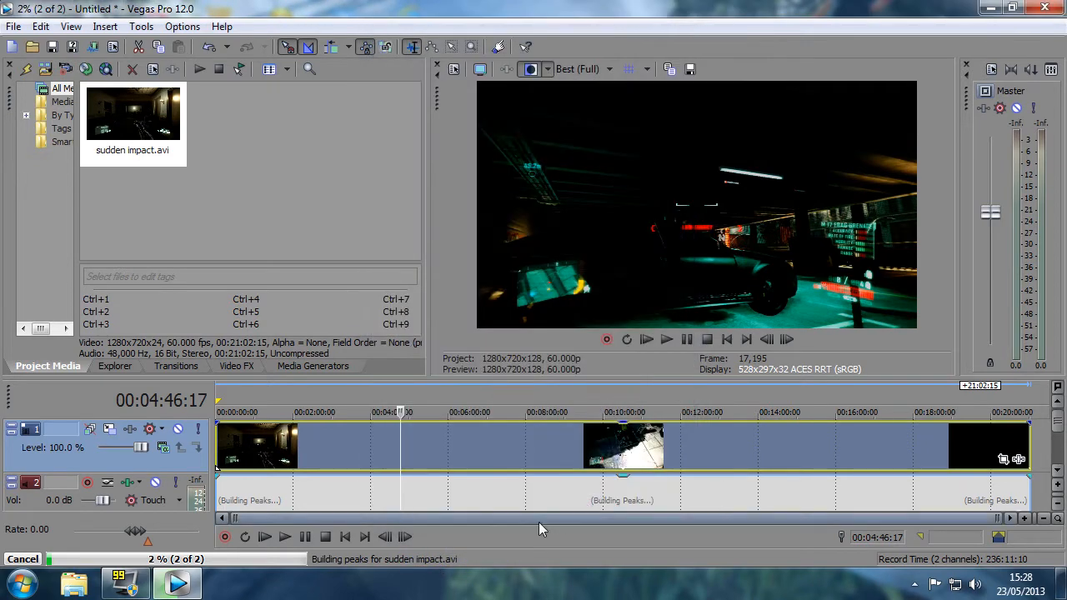
Move the sudden impact clip to leave a blank gap of about 6:24 before it, and check its end on the timeline
{"action": "left_click_drag", "start_coordinate": [999, 518], "coordinate": [338, 518]}
{"action": "left_click_drag", "start_coordinate": [384, 450], "coordinate": [430, 447]}
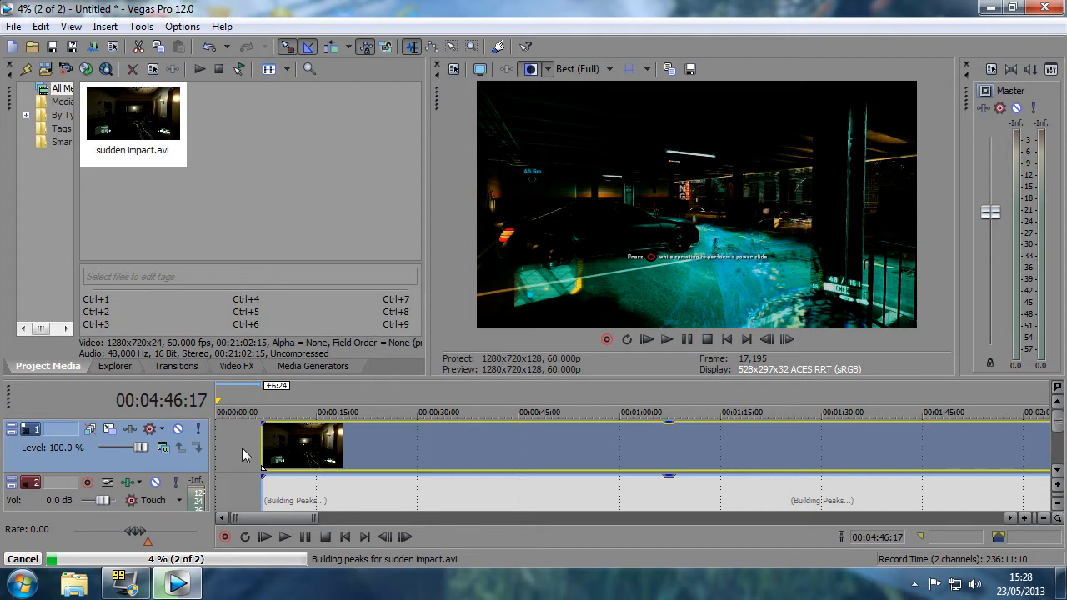
{"action": "left_click", "coordinate": [239, 484]}
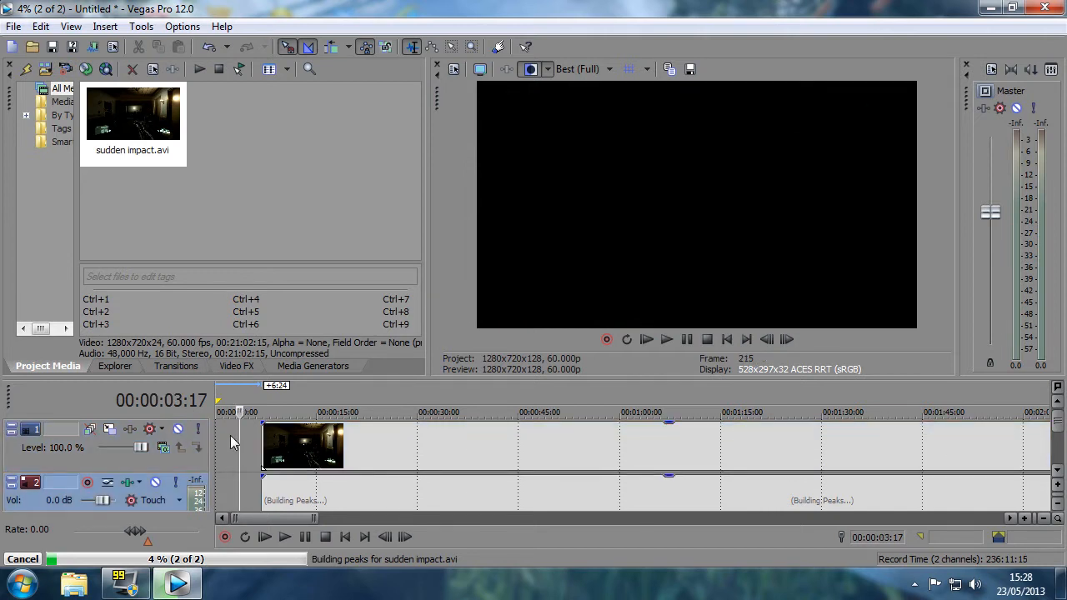
{"action": "left_click_drag", "start_coordinate": [250, 518], "coordinate": [927, 530]}
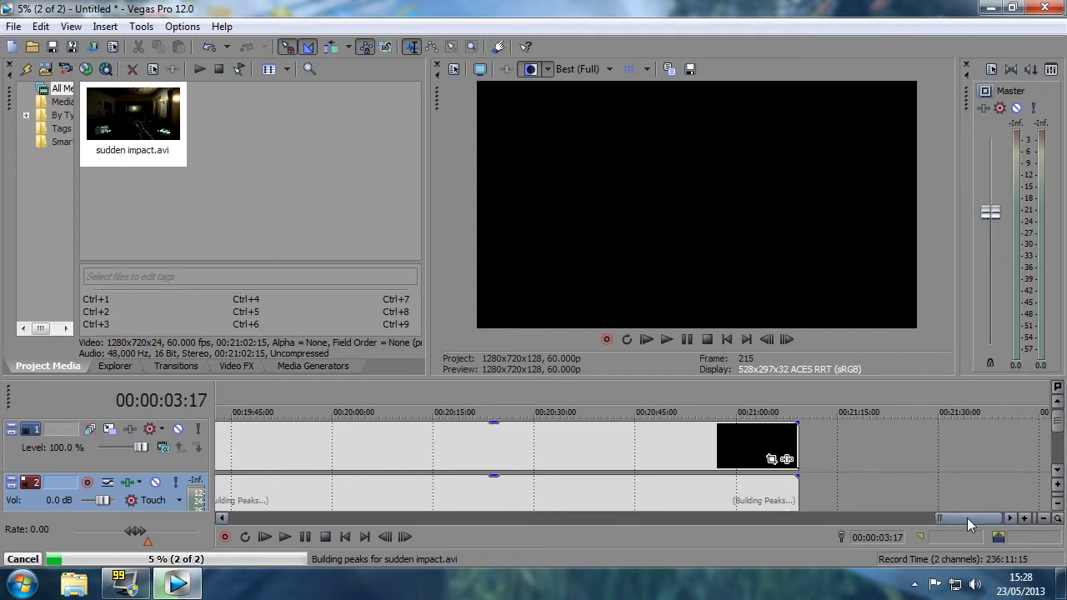
{"action": "left_click_drag", "start_coordinate": [966, 517], "coordinate": [247, 540]}
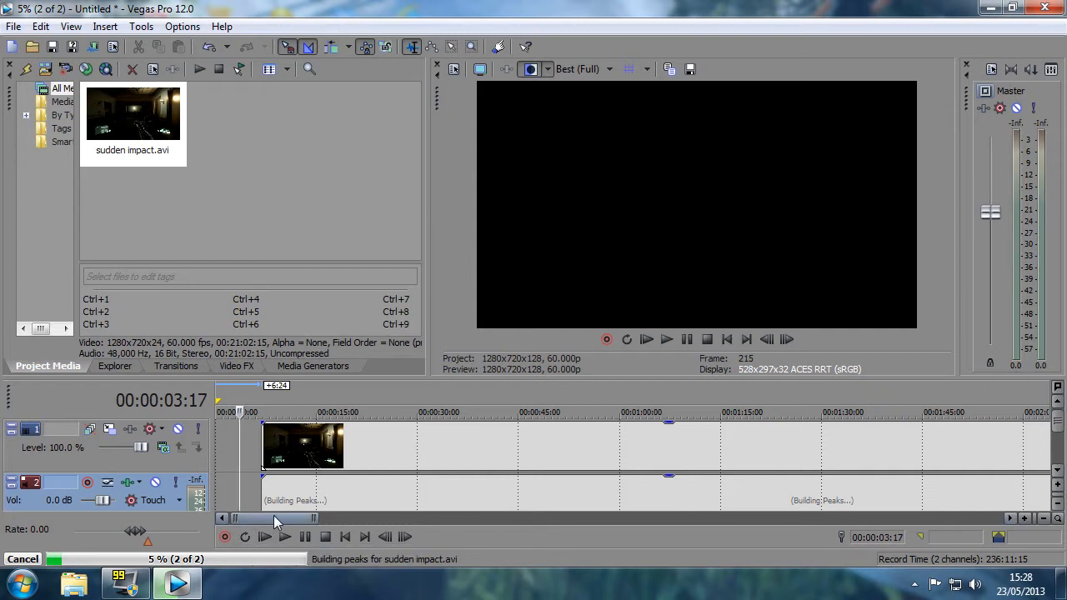
Set the view transform to Off in the project's video properties
{"action": "left_click", "coordinate": [114, 48]}
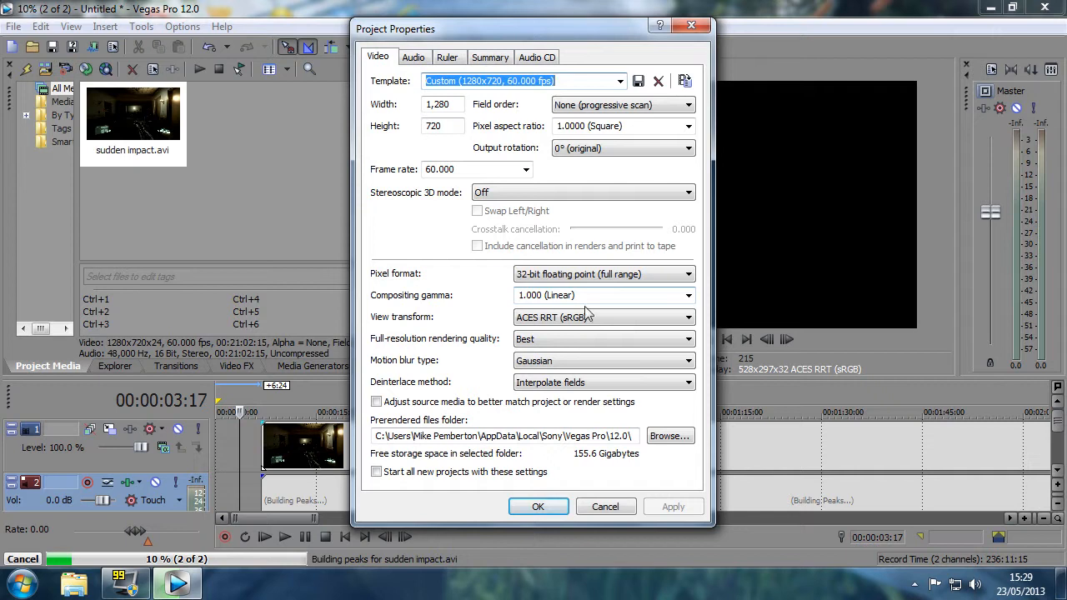
{"action": "left_click", "coordinate": [690, 317]}
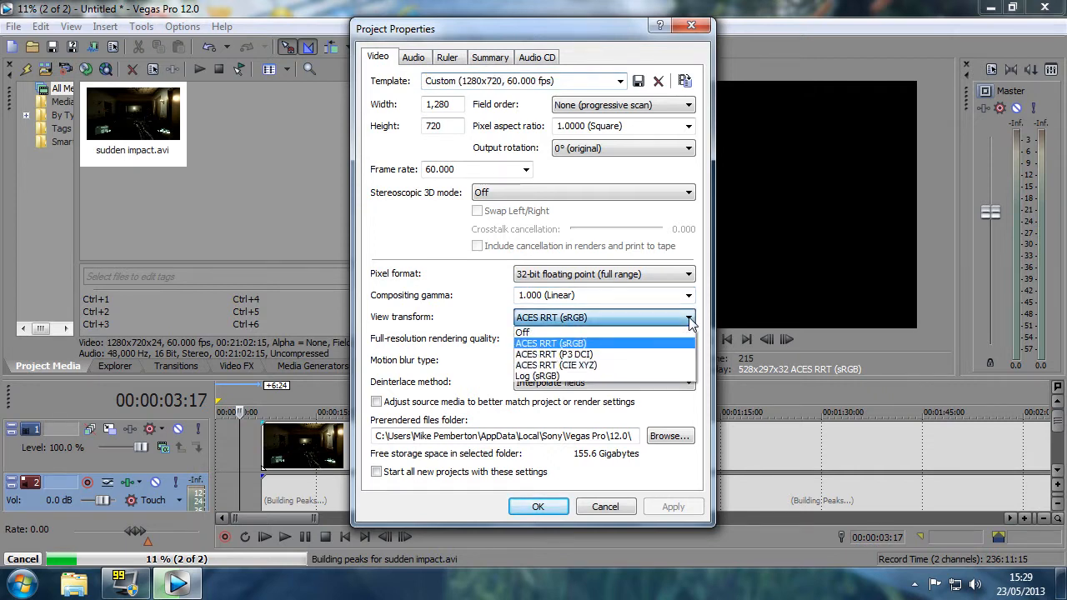
{"action": "left_click", "coordinate": [523, 332]}
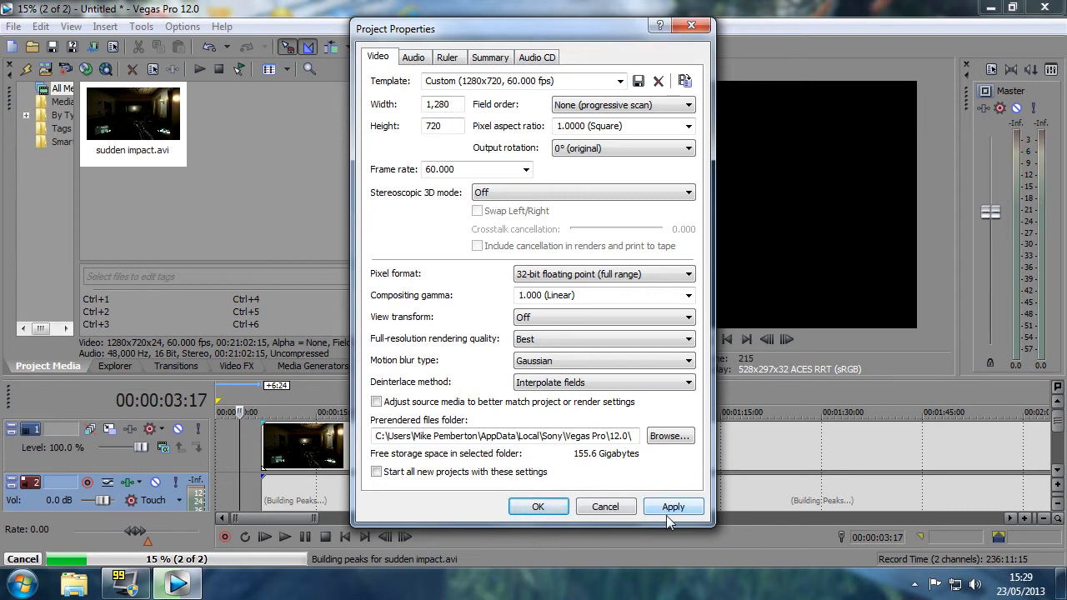
{"action": "left_click", "coordinate": [536, 506]}
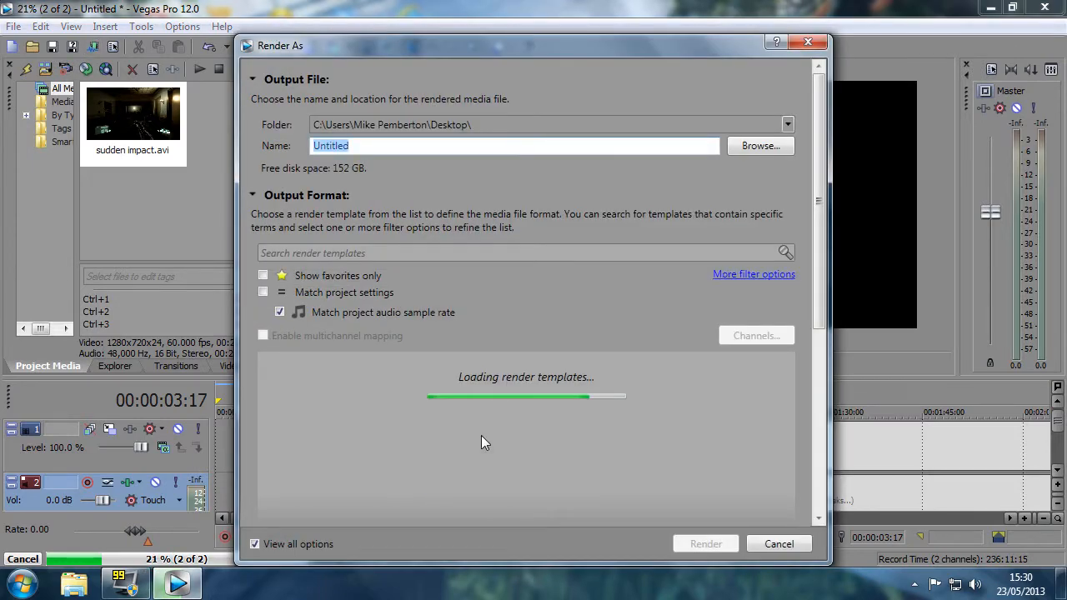
Choose the "my wmv" Windows Media Video V11 template for rendering and open its custom settings
{"action": "left_click_drag", "start_coordinate": [508, 47], "coordinate": [508, 26]}
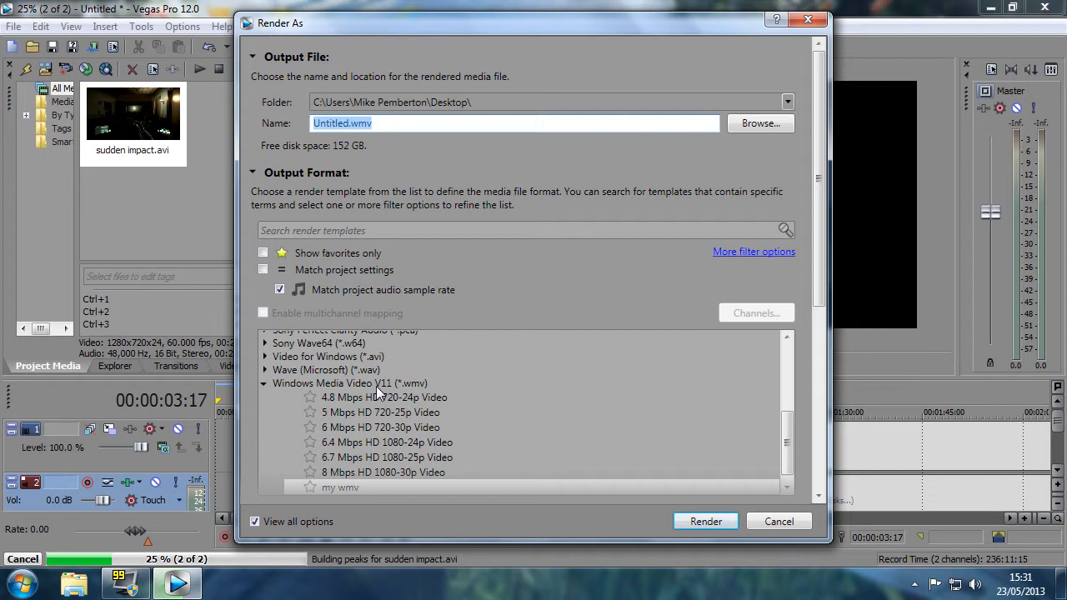
{"action": "left_click", "coordinate": [339, 487]}
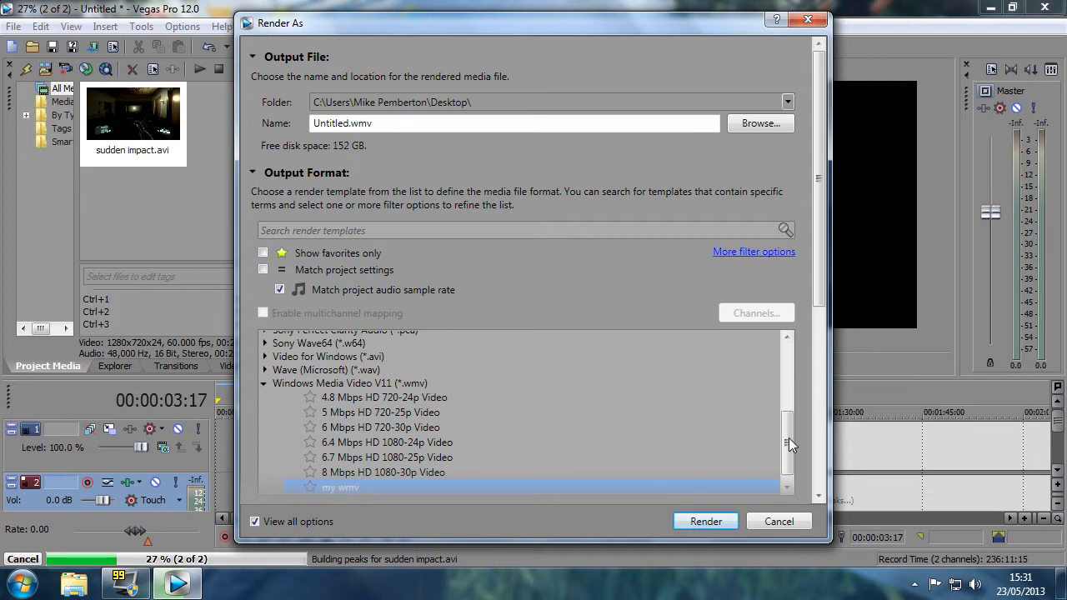
{"action": "left_click_drag", "start_coordinate": [789, 437], "coordinate": [789, 440]}
{"action": "left_click_drag", "start_coordinate": [815, 255], "coordinate": [678, 414]}
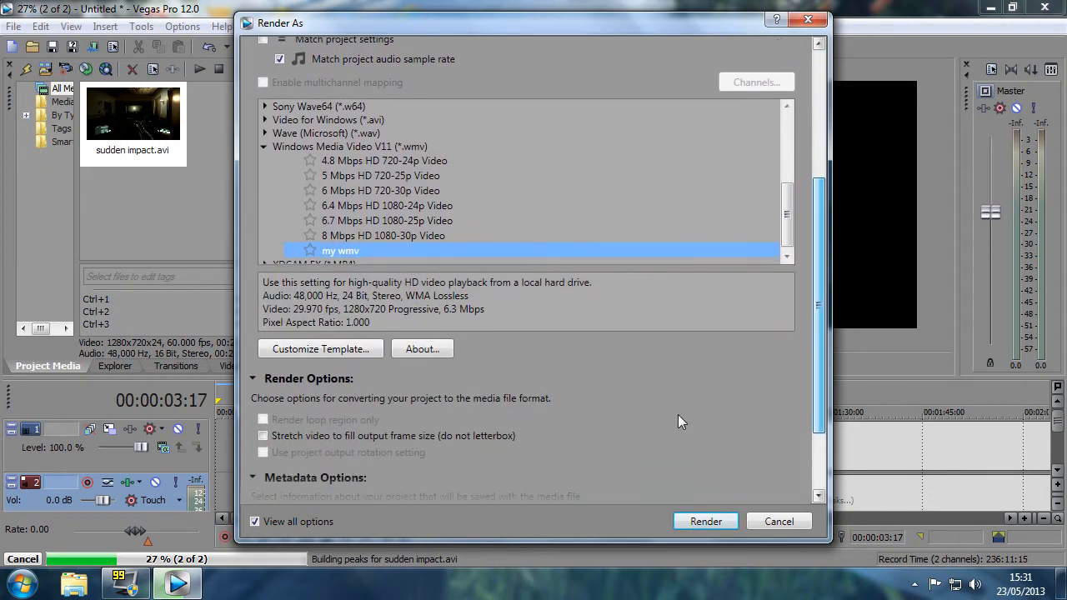
{"action": "left_click", "coordinate": [316, 348]}
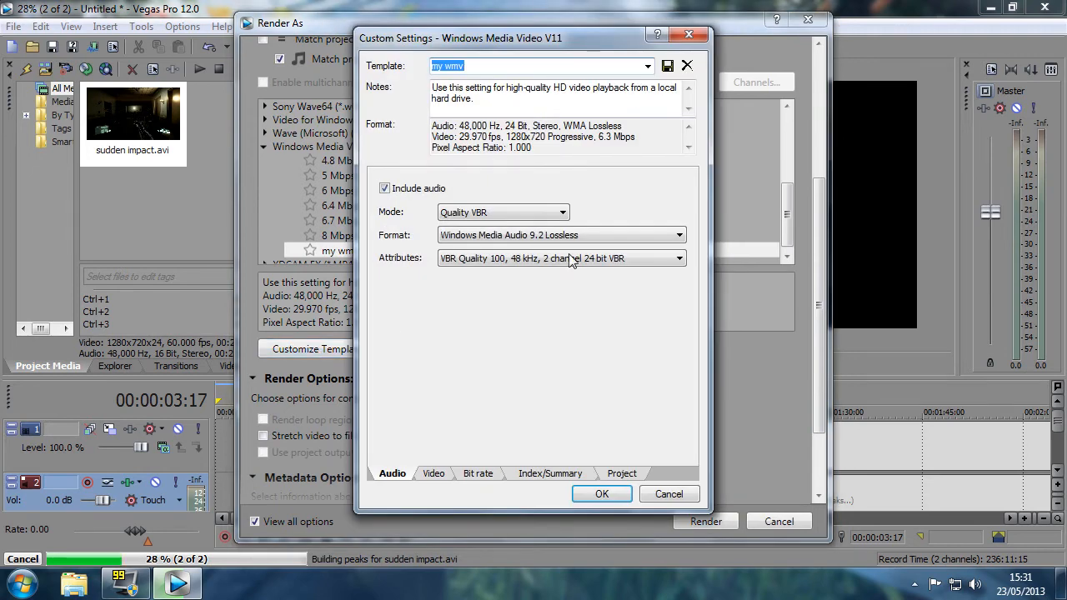
{"action": "left_click", "coordinate": [648, 67]}
{"action": "left_click", "coordinate": [647, 68]}
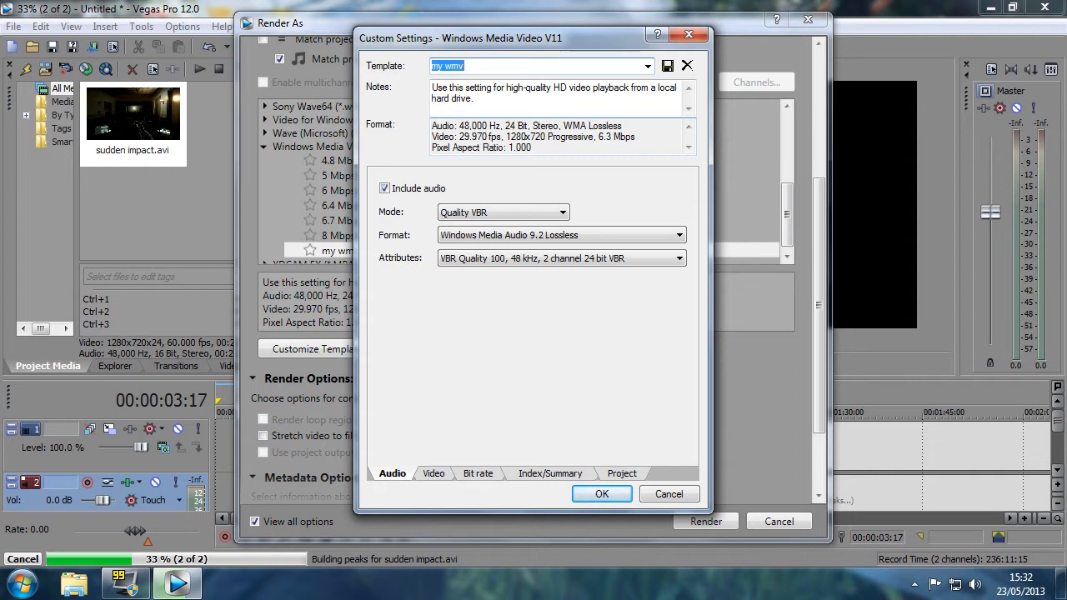
Examine the available mode, format and attribute options in the template's audio settings
{"action": "left_click", "coordinate": [563, 214]}
{"action": "left_click", "coordinate": [564, 213]}
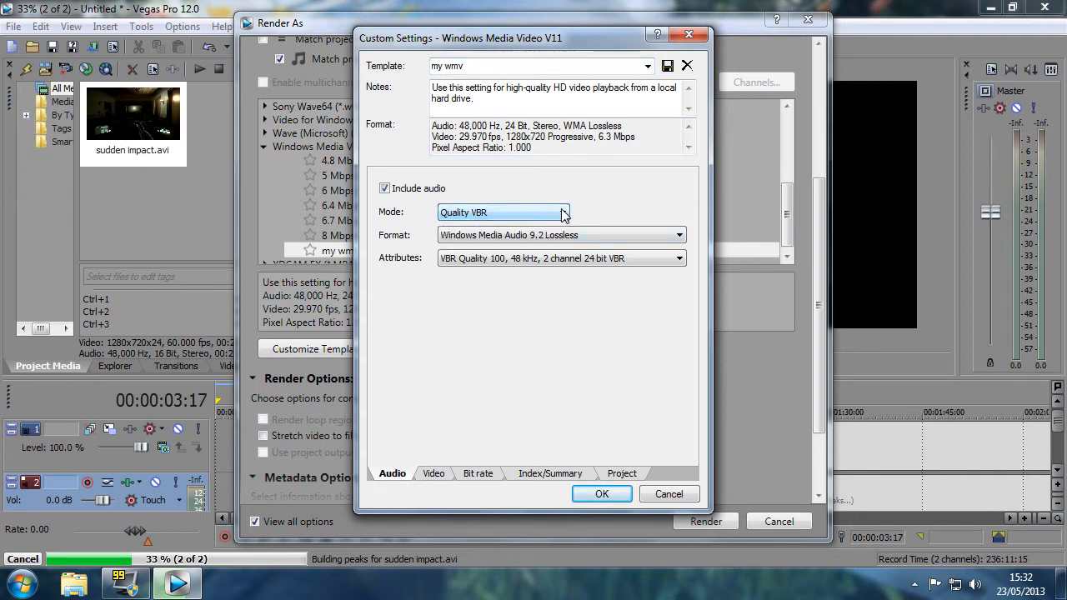
{"action": "left_click", "coordinate": [569, 211]}
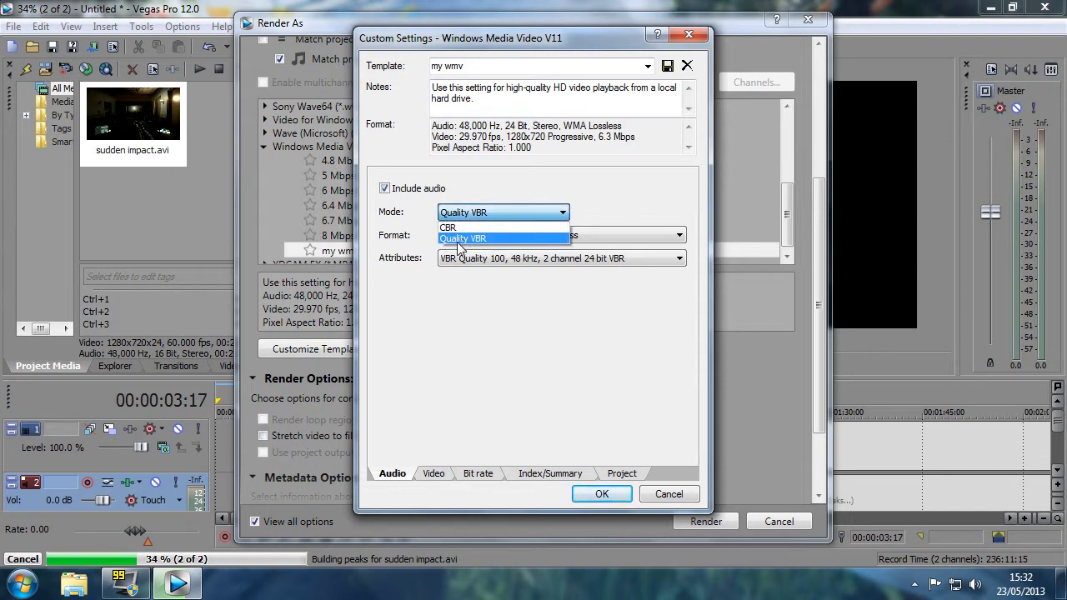
{"action": "left_click", "coordinate": [600, 202]}
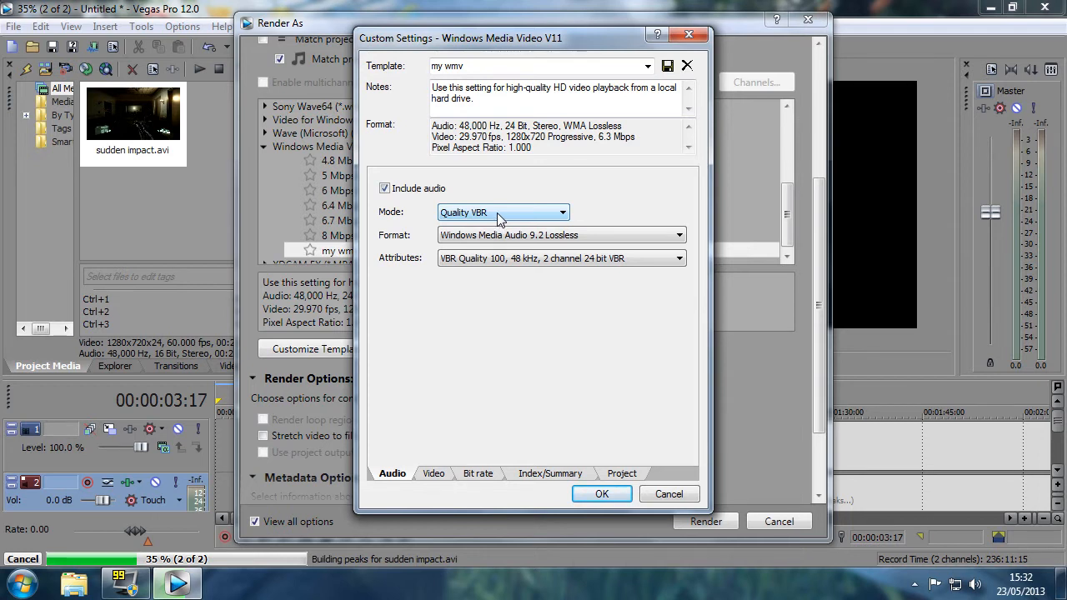
{"action": "left_click", "coordinate": [679, 237]}
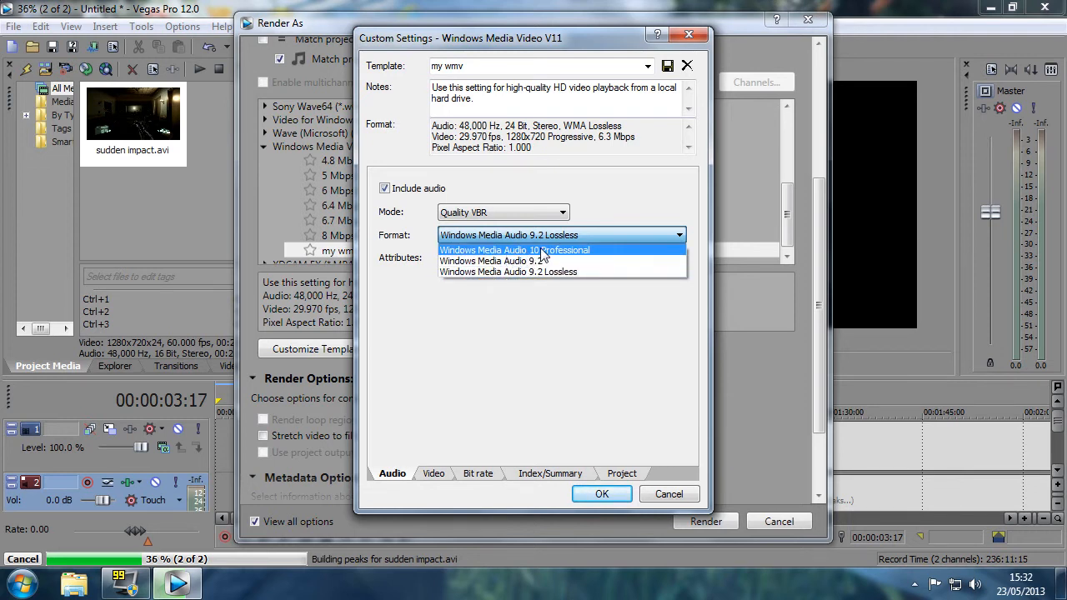
{"action": "left_click", "coordinate": [605, 238]}
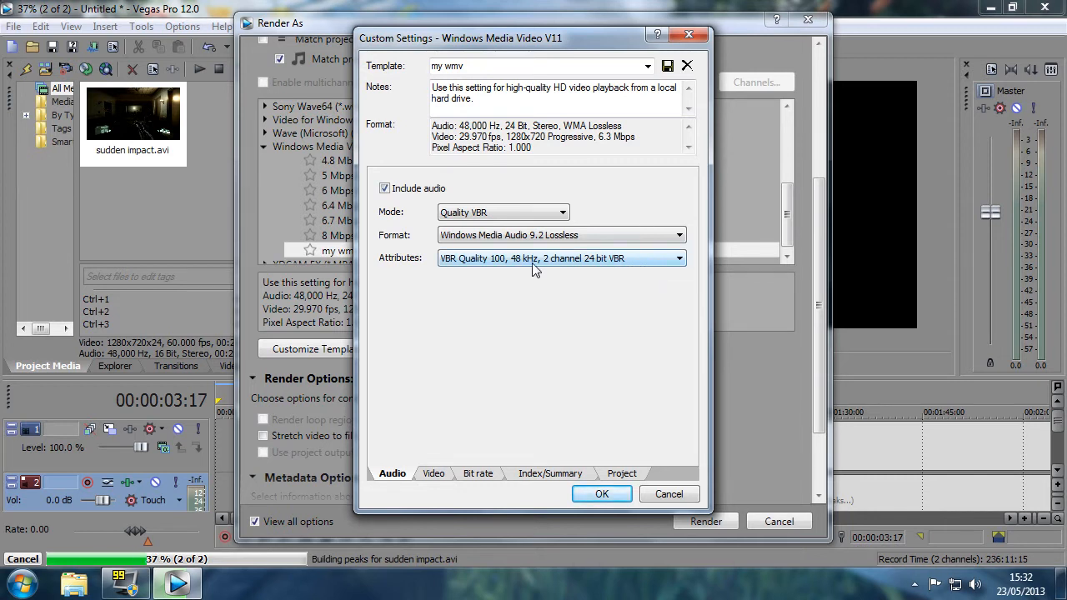
{"action": "left_click", "coordinate": [677, 260]}
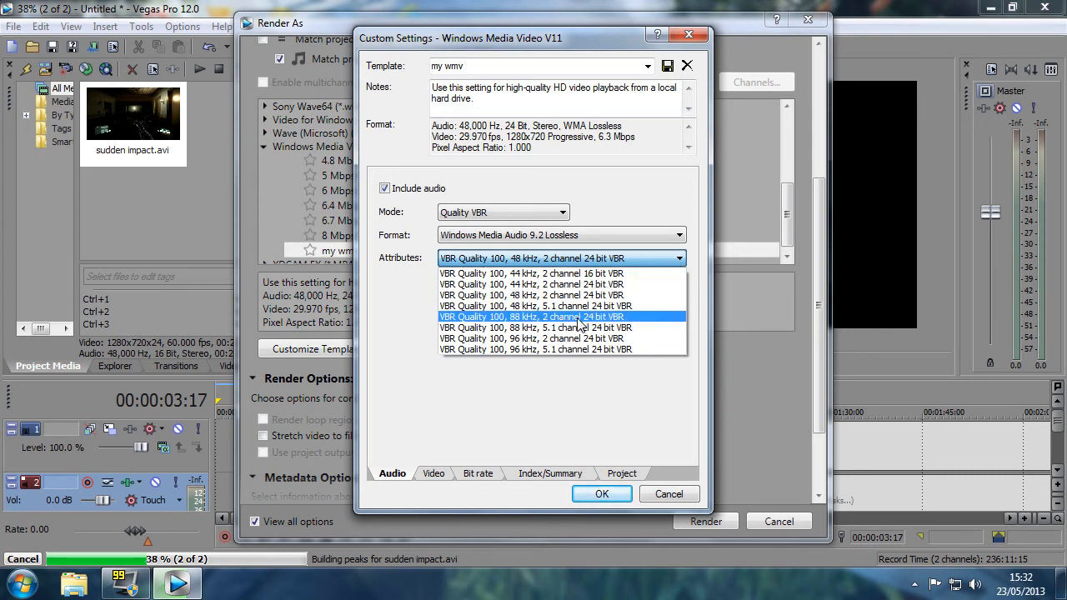
{"action": "left_click", "coordinate": [395, 310]}
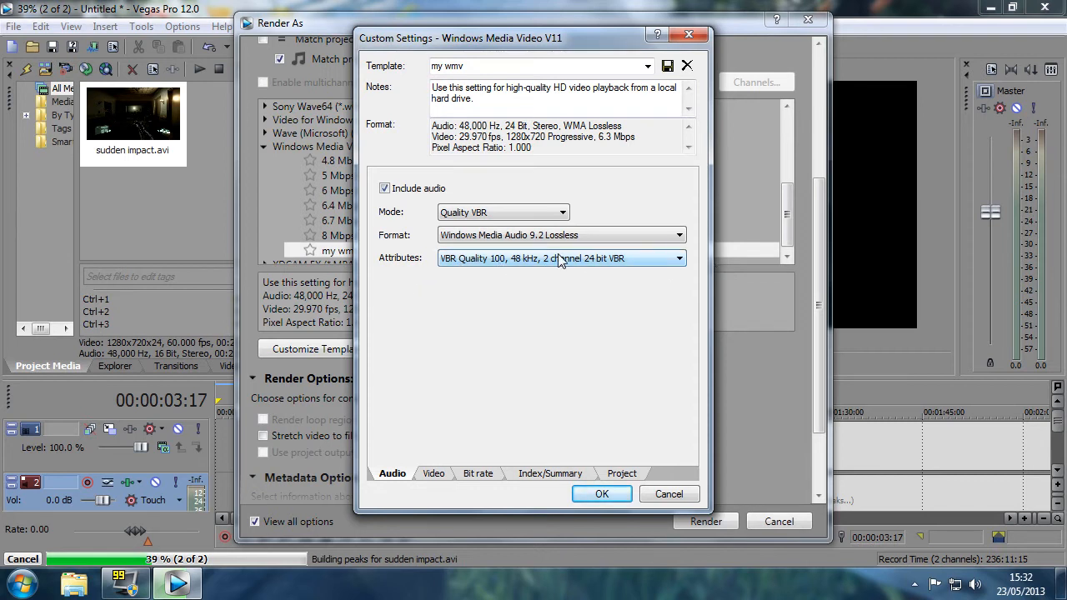
Examine the available frame rate options in the template's video settings, keeping the current choice
{"action": "left_click", "coordinate": [403, 479]}
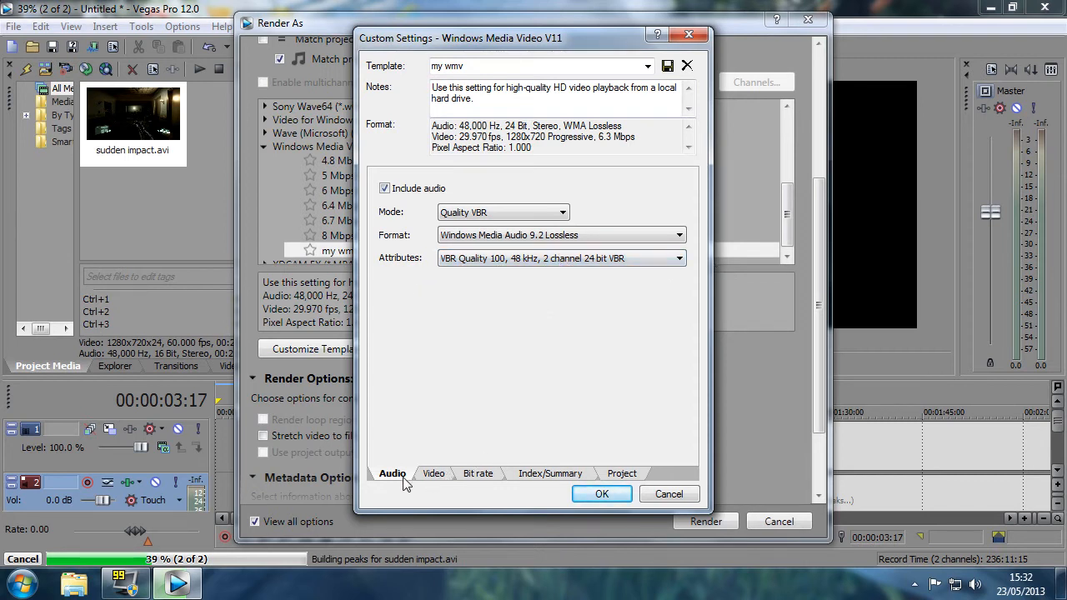
{"action": "left_click", "coordinate": [432, 477]}
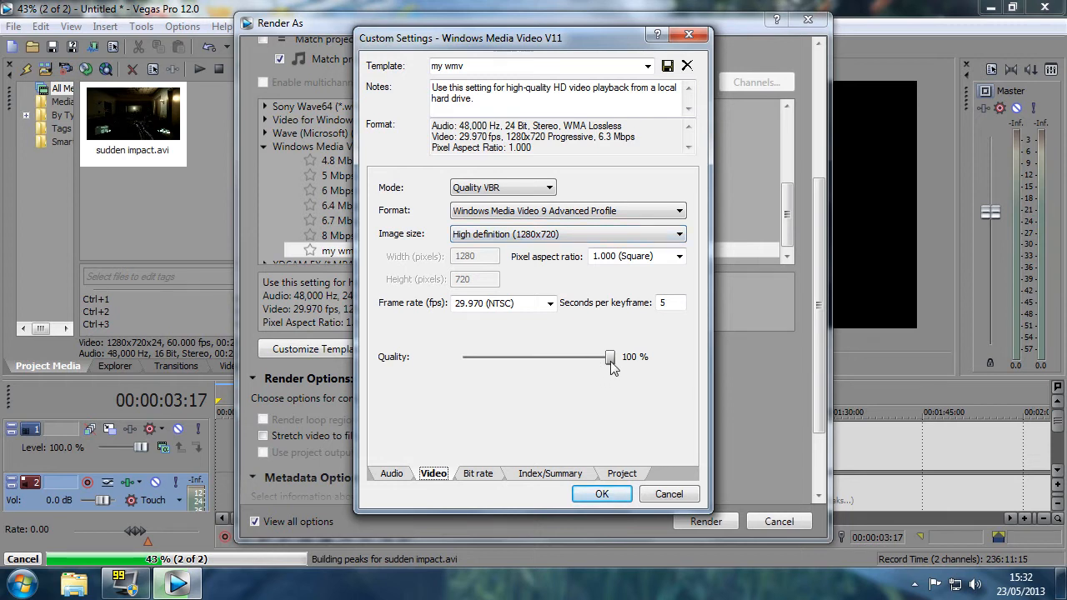
{"action": "left_click", "coordinate": [550, 305]}
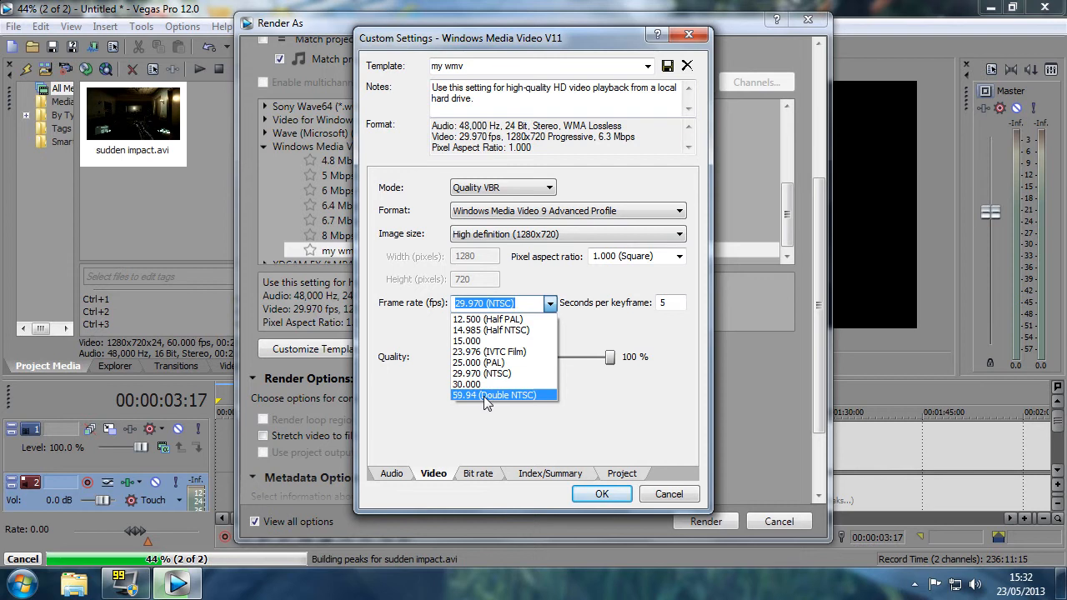
{"action": "left_click", "coordinate": [576, 395]}
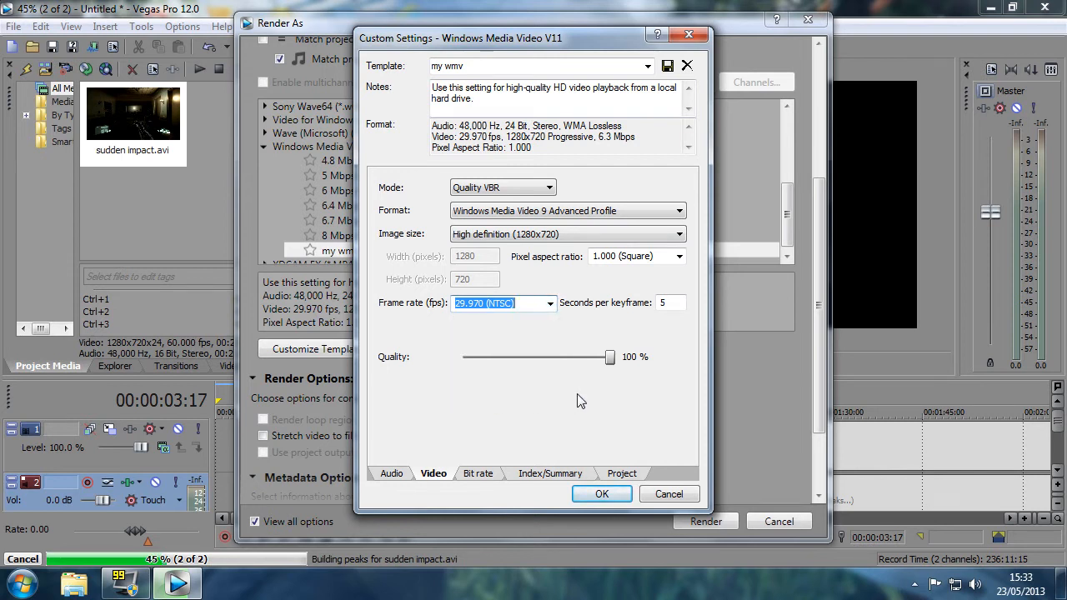
Review the template's bit rate and project settings, and accept the custom settings
{"action": "left_click", "coordinate": [476, 474]}
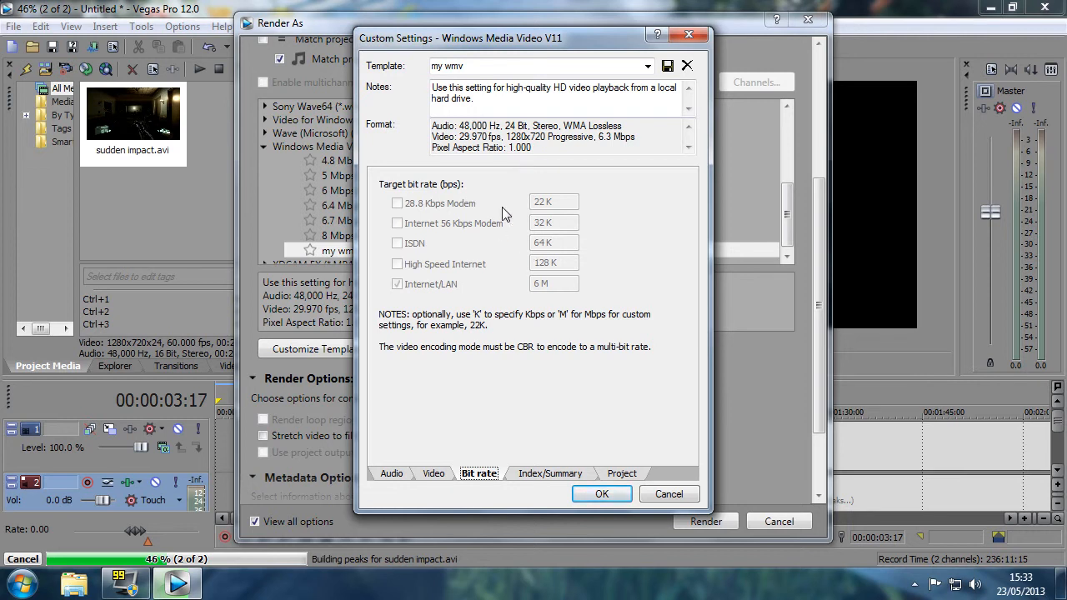
{"action": "left_click", "coordinate": [619, 473]}
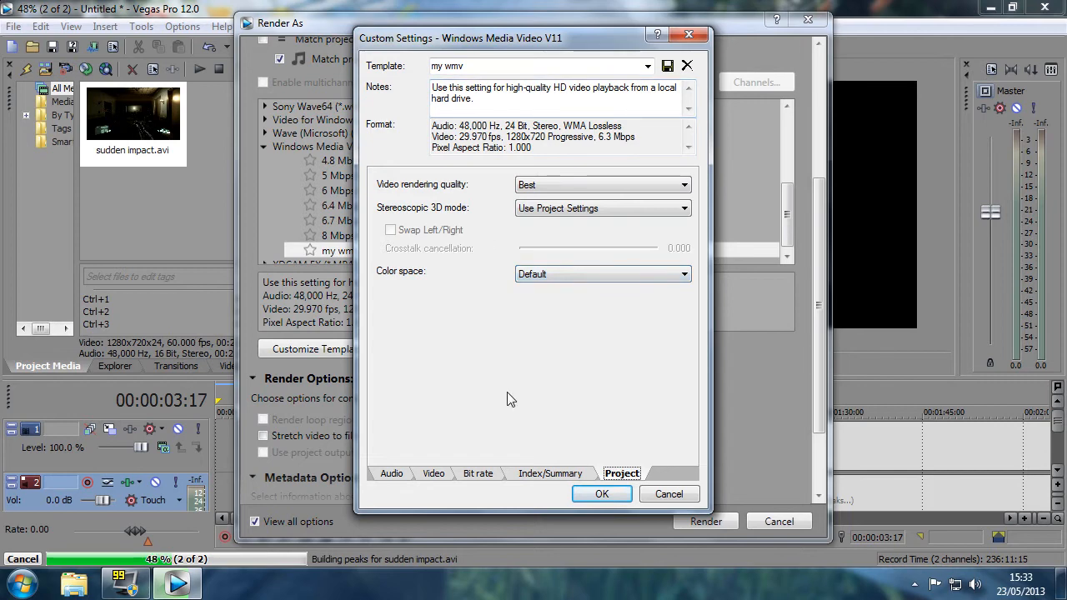
{"action": "left_click", "coordinate": [601, 494]}
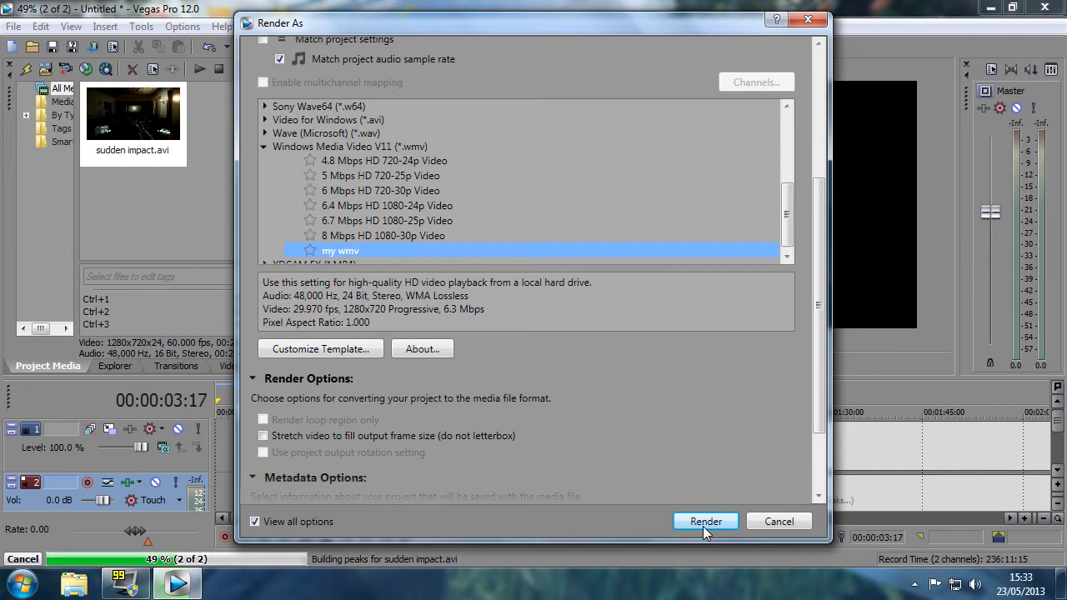
Leave the render setup without rendering and view a further stretch of the timeline past the one-minute mark
{"action": "left_click", "coordinate": [775, 521]}
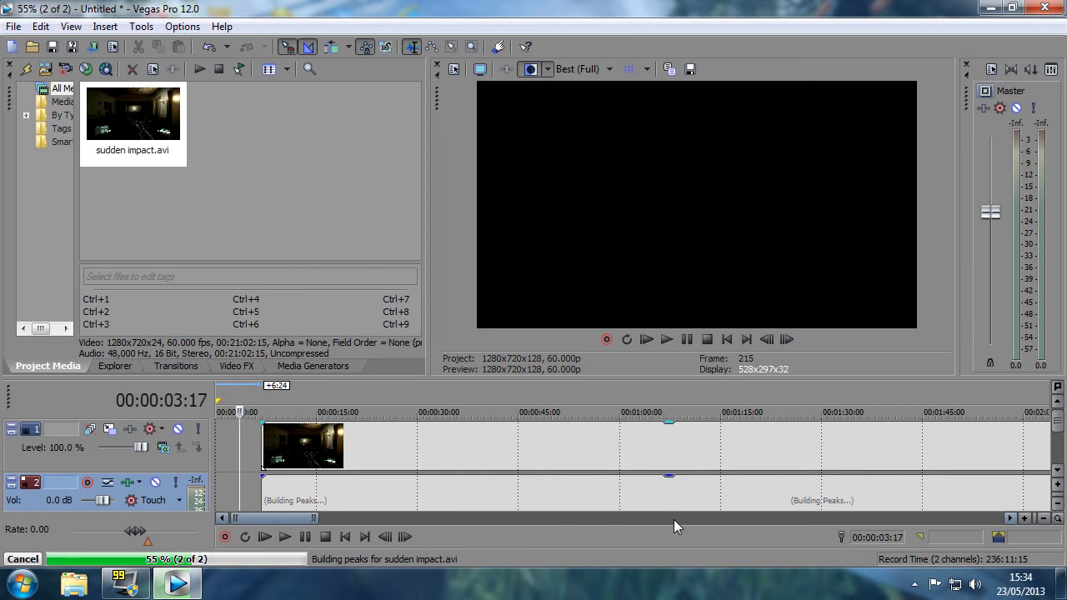
{"action": "left_click_drag", "start_coordinate": [268, 517], "coordinate": [300, 513]}
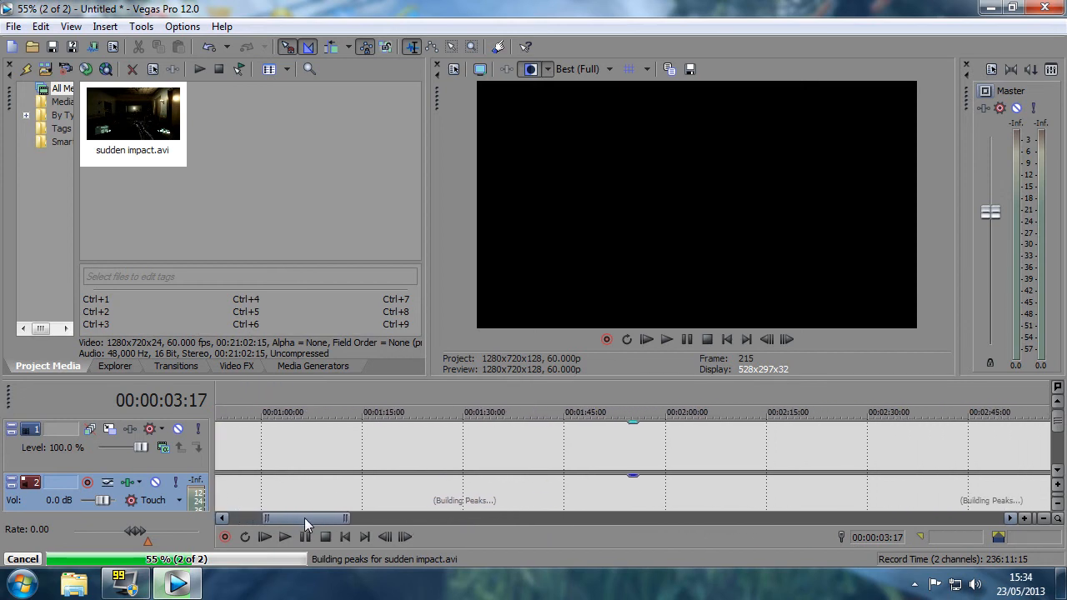